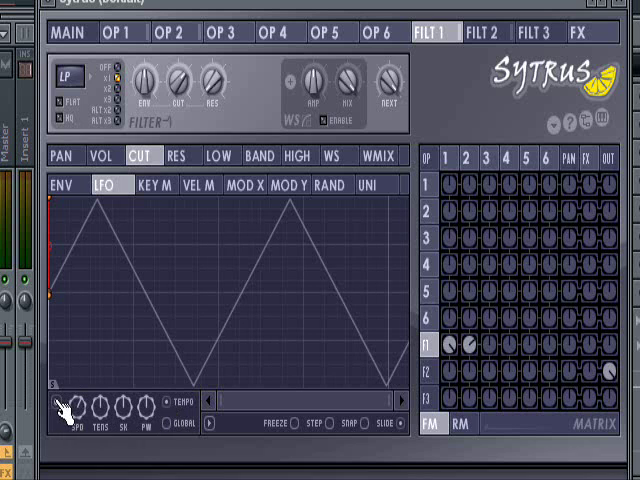
Turn the FILT 1 cutoff LFO SPD knob down, then up to a faster rate.
{"action": "mouse_move", "coordinate": [86, 417]}
{"action": "left_mouse_down"}
{"action": "mouse_move", "coordinate": [88, 432]}
{"action": "mouse_move", "coordinate": [90, 369]}
{"action": "left_mouse_up"}
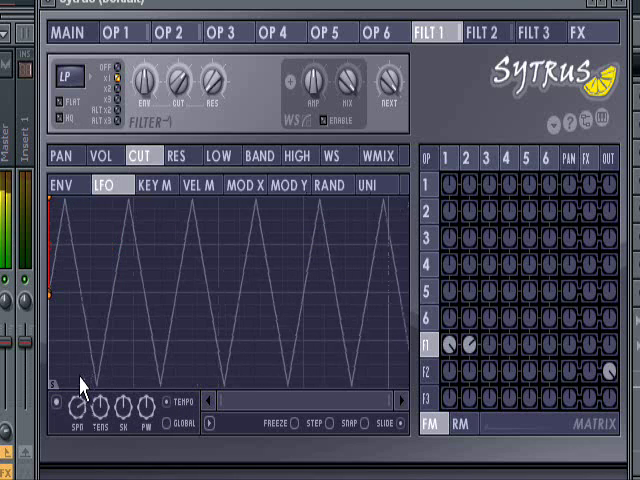
{"action": "mouse_move", "coordinate": [80, 410]}
{"action": "left_mouse_down"}
{"action": "mouse_move", "coordinate": [80, 365]}
{"action": "mouse_move", "coordinate": [82, 410]}
{"action": "left_mouse_up"}
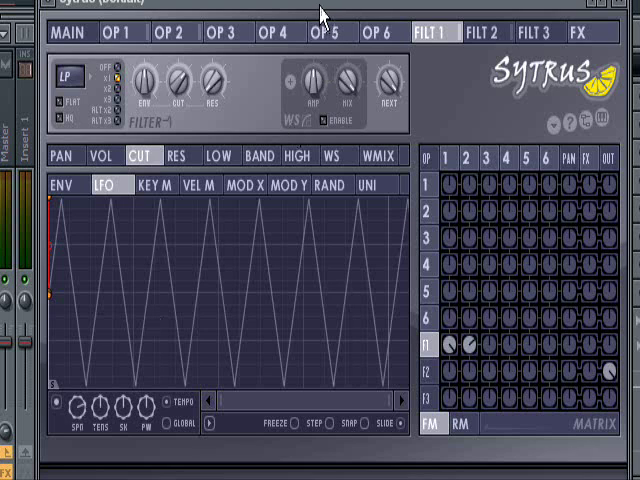
{"action": "left_click_drag", "start_coordinate": [321, 14], "coordinate": [320, 22]}
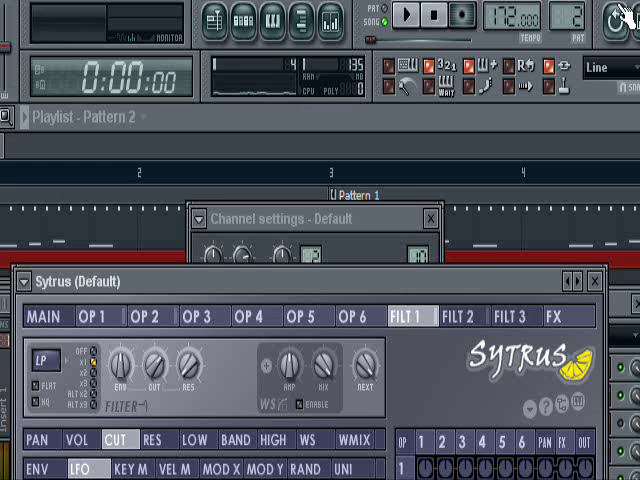
Select pattern 3, place its clip at bar 1 of the playlist, and show the Channel Rack.
{"action": "key", "text": "KP_Add"}
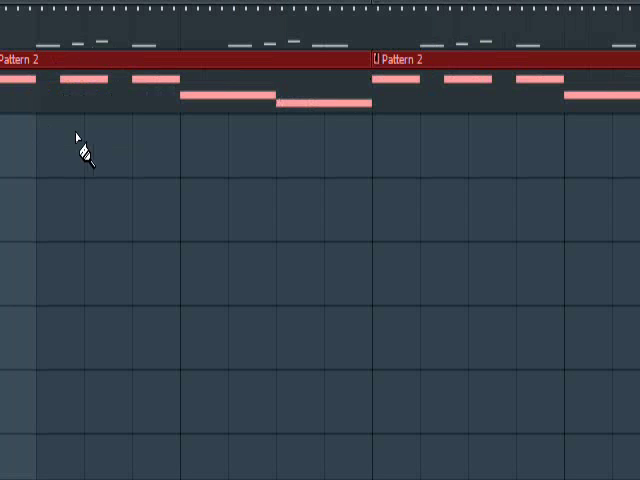
{"action": "left_click", "coordinate": [88, 140]}
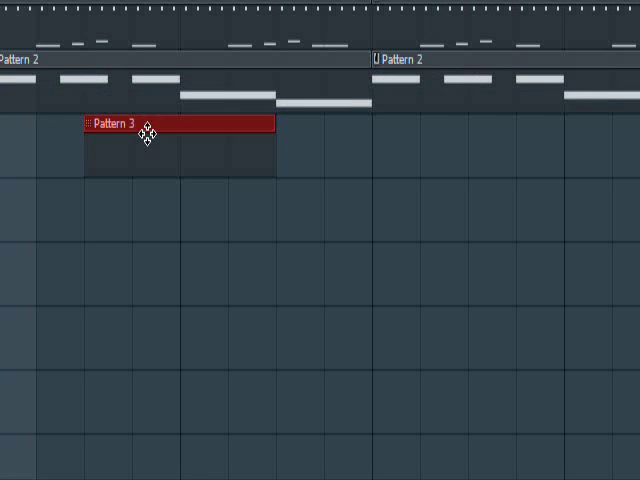
{"action": "left_click_drag", "start_coordinate": [147, 133], "coordinate": [52, 133]}
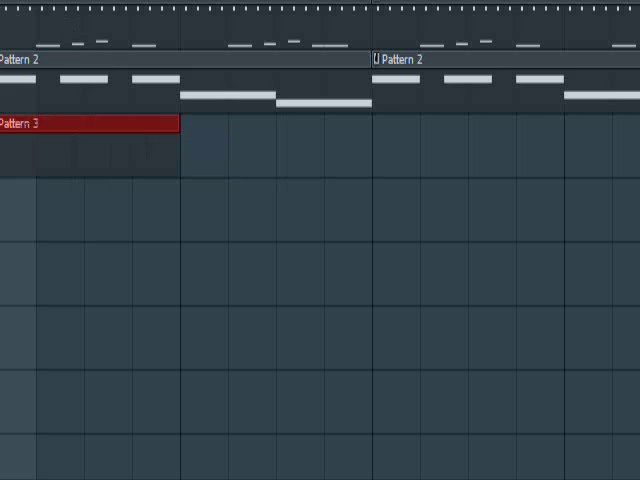
{"action": "key", "text": "F6"}
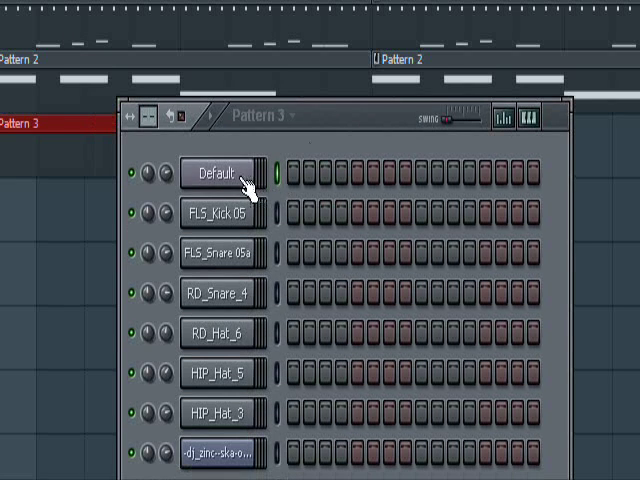
Open the Default channel's Sytrus, nudge the filter LFO SPD knob, and open its Edit events option.
{"action": "left_click", "coordinate": [247, 188]}
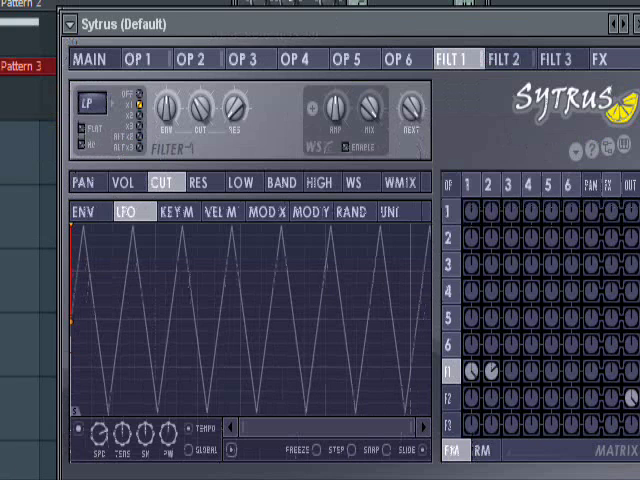
{"action": "mouse_move", "coordinate": [92, 442]}
{"action": "left_mouse_down"}
{"action": "mouse_move", "coordinate": [88, 416]}
{"action": "mouse_move", "coordinate": [86, 440]}
{"action": "left_mouse_up"}
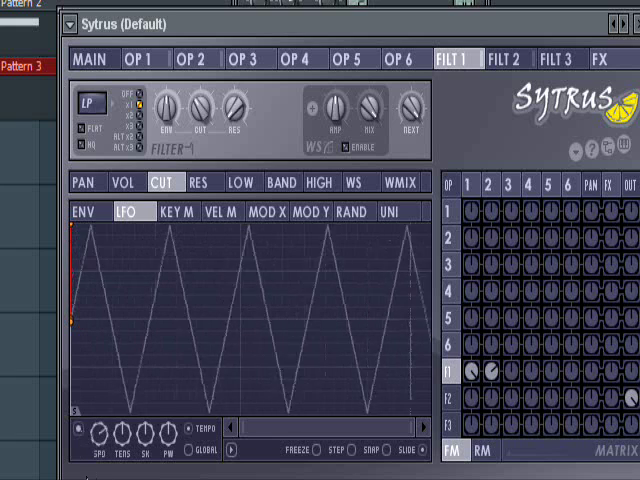
{"action": "right_click", "coordinate": [103, 440]}
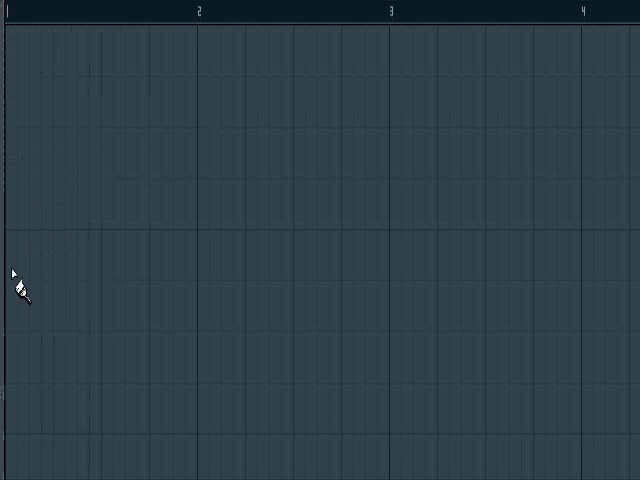
Paint stepped LFO speed levels (low, rising, then high) across pattern 3 and play it back.
{"action": "left_click", "coordinate": [12, 280]}
{"action": "left_click_drag", "start_coordinate": [11, 284], "coordinate": [2, 290]}
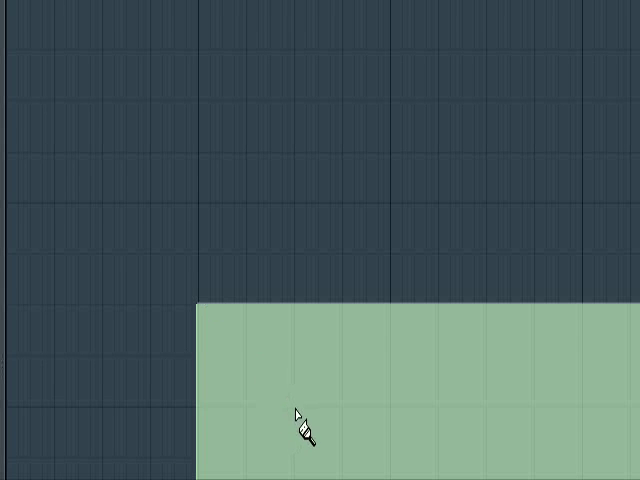
{"action": "left_click", "coordinate": [295, 410]}
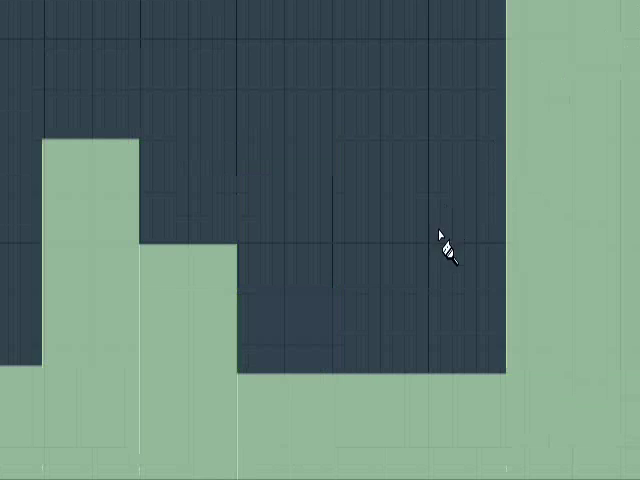
{"action": "left_click", "coordinate": [429, 190]}
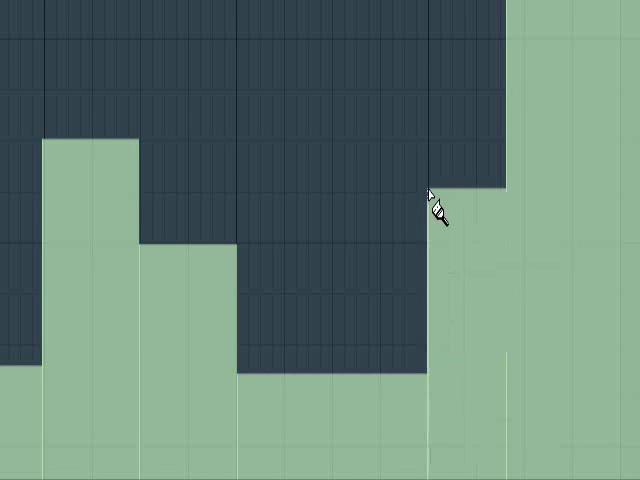
{"action": "left_click", "coordinate": [521, 92]}
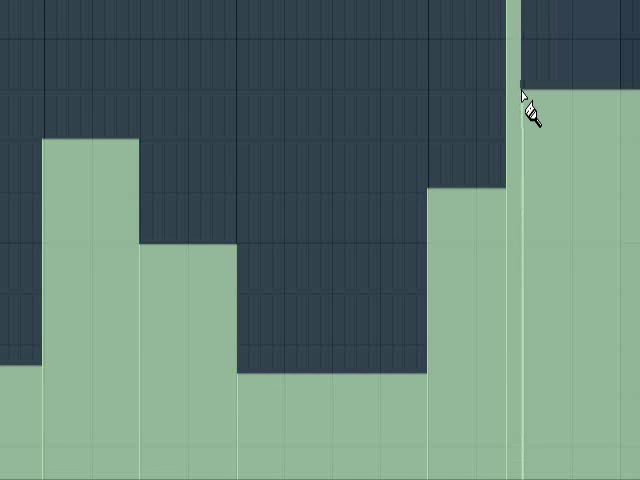
{"action": "left_click", "coordinate": [508, 191]}
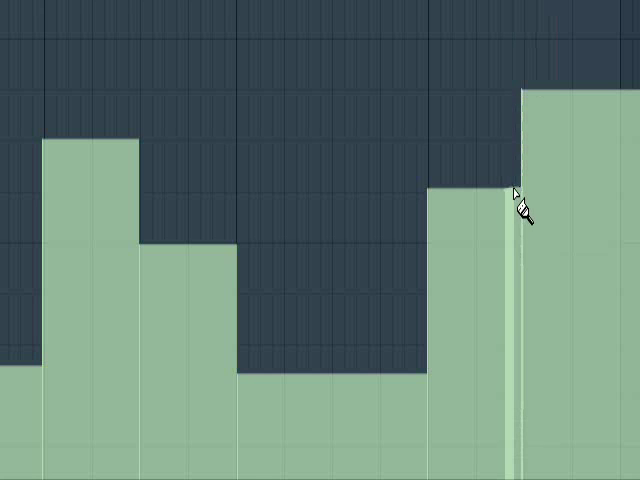
{"action": "key", "text": "space"}
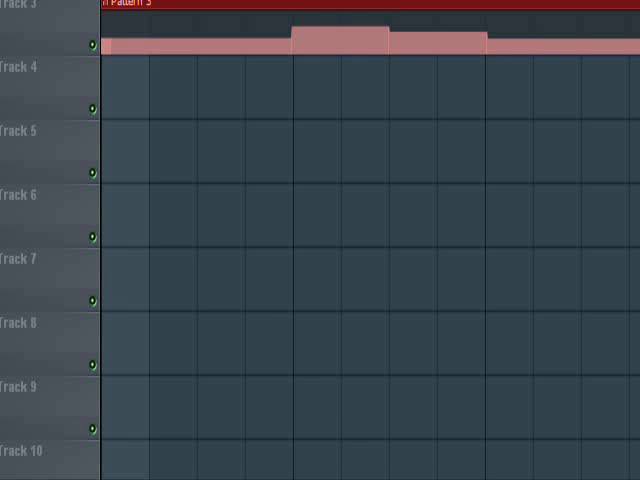
Set the Default channel's Sytrus FILT 1 slope to x3.
{"action": "key", "text": "F6"}
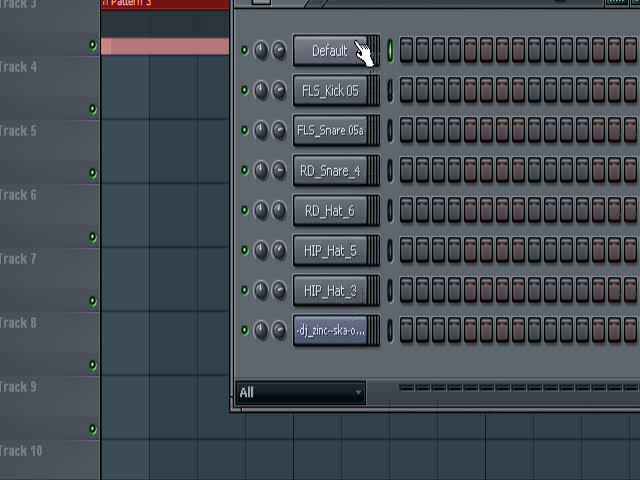
{"action": "left_click", "coordinate": [362, 52]}
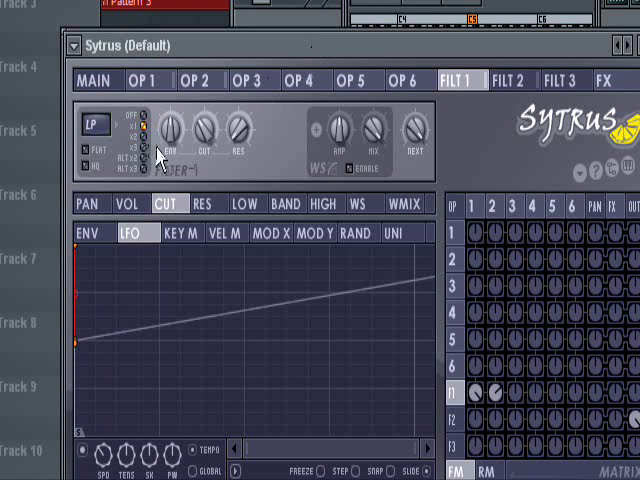
{"action": "left_click", "coordinate": [146, 147]}
On the MAIN page, return PITCH to the top and raise a UNISON slider.
{"action": "left_click", "coordinate": [103, 78]}
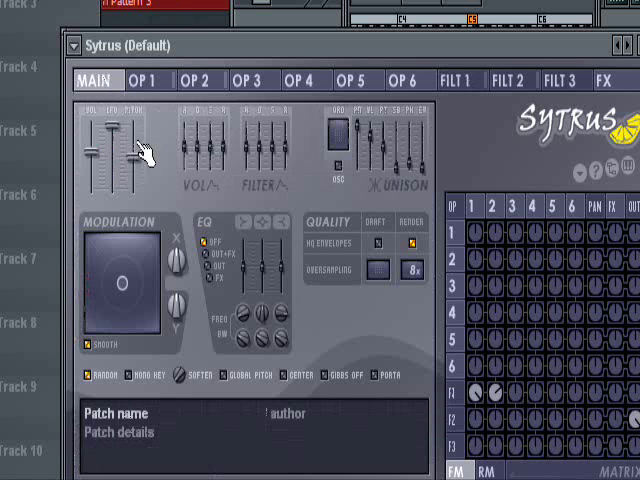
{"action": "left_click_drag", "start_coordinate": [145, 153], "coordinate": [139, 221]}
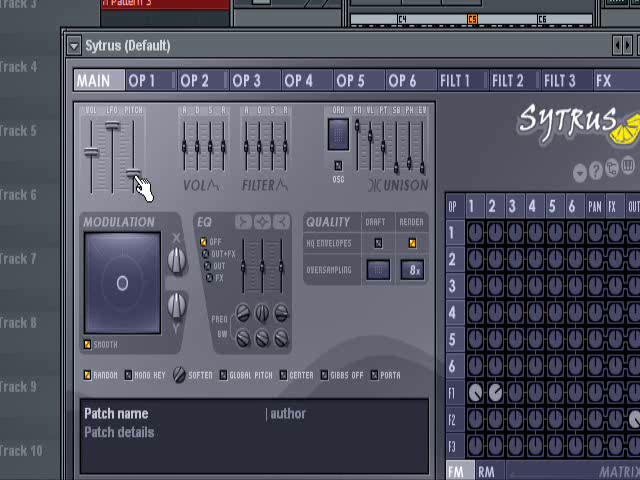
{"action": "mouse_move", "coordinate": [138, 178]}
{"action": "left_mouse_down"}
{"action": "mouse_move", "coordinate": [143, 130]}
{"action": "mouse_move", "coordinate": [140, 171]}
{"action": "left_mouse_up"}
{"action": "left_click_drag", "start_coordinate": [400, 172], "coordinate": [414, 7]}
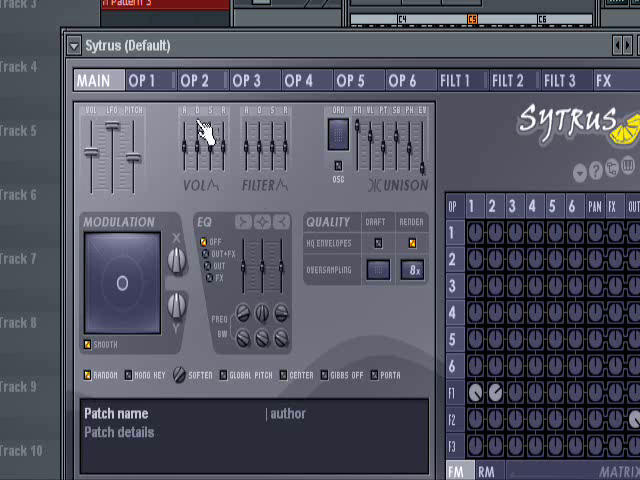
Shape operator 2's waveform into a single narrow pulse with the wave-shape sliders.
{"action": "left_click", "coordinate": [196, 82]}
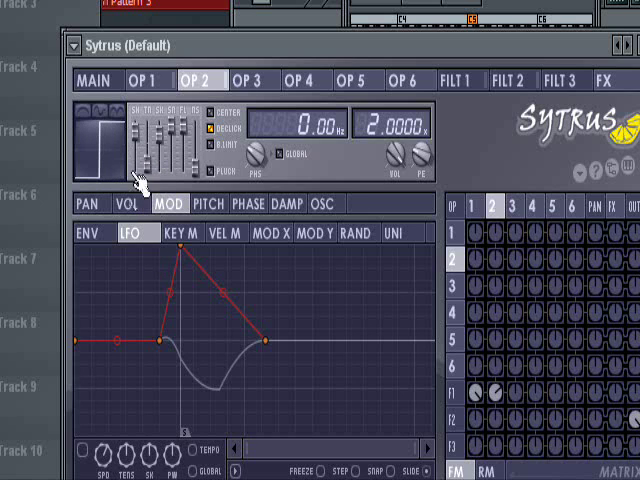
{"action": "mouse_move", "coordinate": [143, 169]}
{"action": "left_mouse_down"}
{"action": "mouse_move", "coordinate": [143, 293]}
{"action": "mouse_move", "coordinate": [145, 160]}
{"action": "left_mouse_up"}
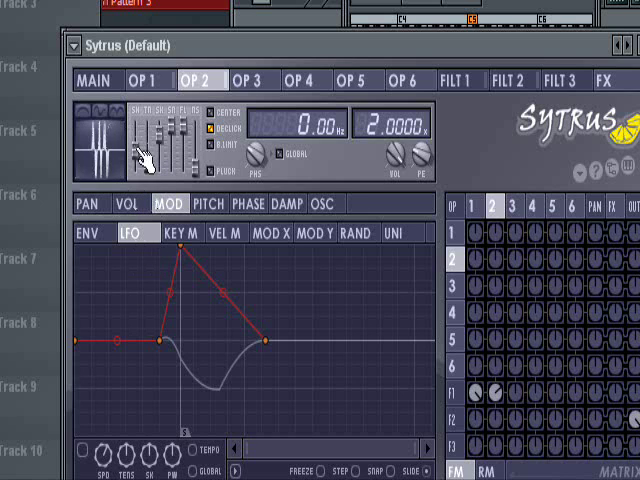
{"action": "mouse_move", "coordinate": [181, 136]}
{"action": "left_mouse_down"}
{"action": "mouse_move", "coordinate": [179, 196]}
{"action": "mouse_move", "coordinate": [169, 152]}
{"action": "left_mouse_up"}
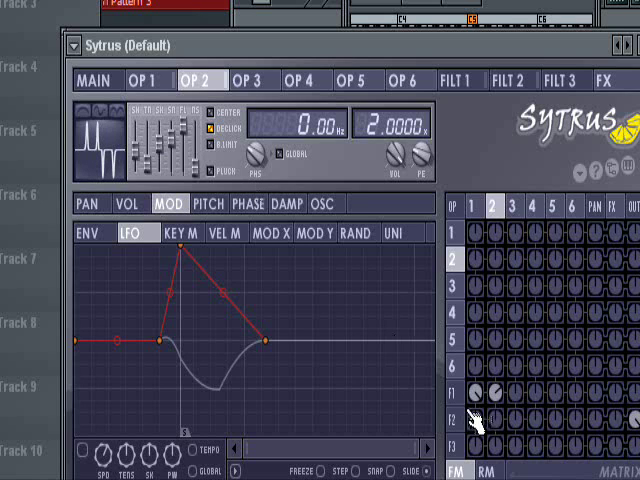
Turn the matrix's F1 row, column 1 knob to change operator 1's feed into filter 1.
{"action": "left_click_drag", "start_coordinate": [474, 392], "coordinate": [487, 357]}
{"action": "left_click", "coordinate": [150, 84]}
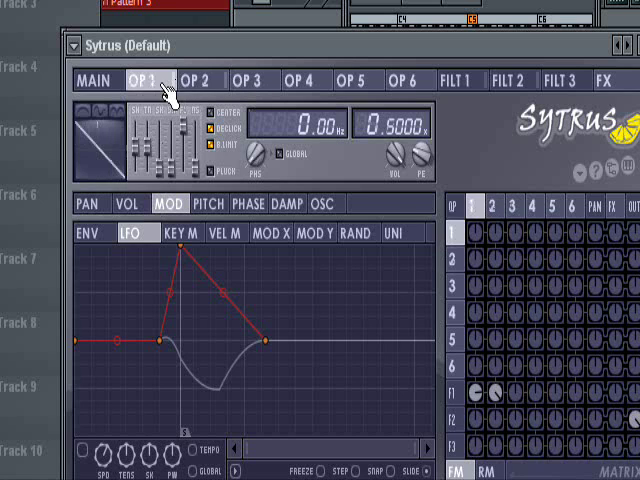
{"action": "left_click", "coordinate": [195, 88]}
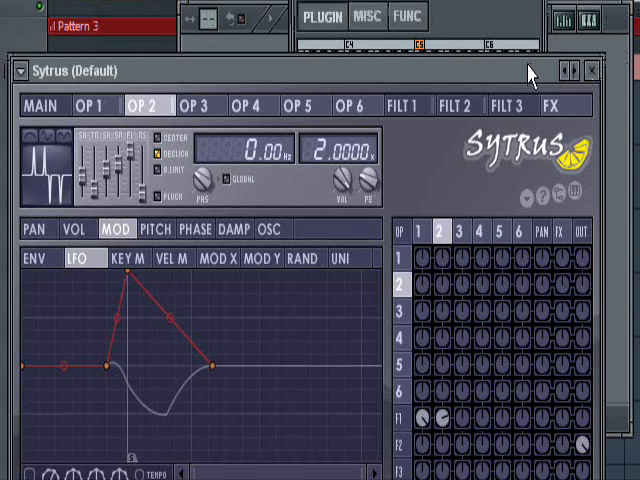
{"action": "left_click_drag", "start_coordinate": [530, 74], "coordinate": [541, 47]}
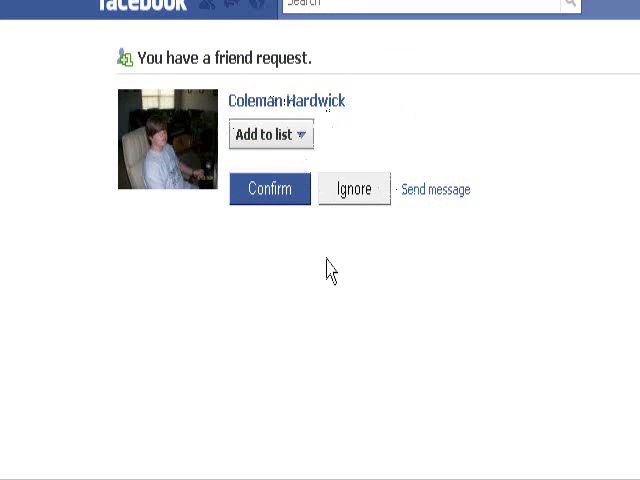
Open the friend requester's profile Info tab to view their basic and personal details.
{"action": "left_click", "coordinate": [188, 146]}
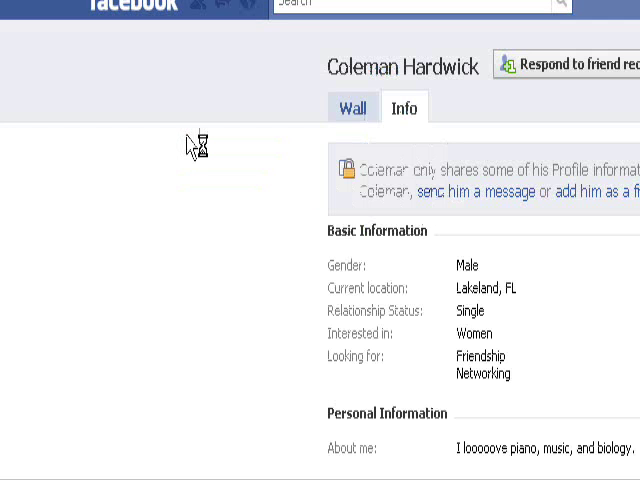